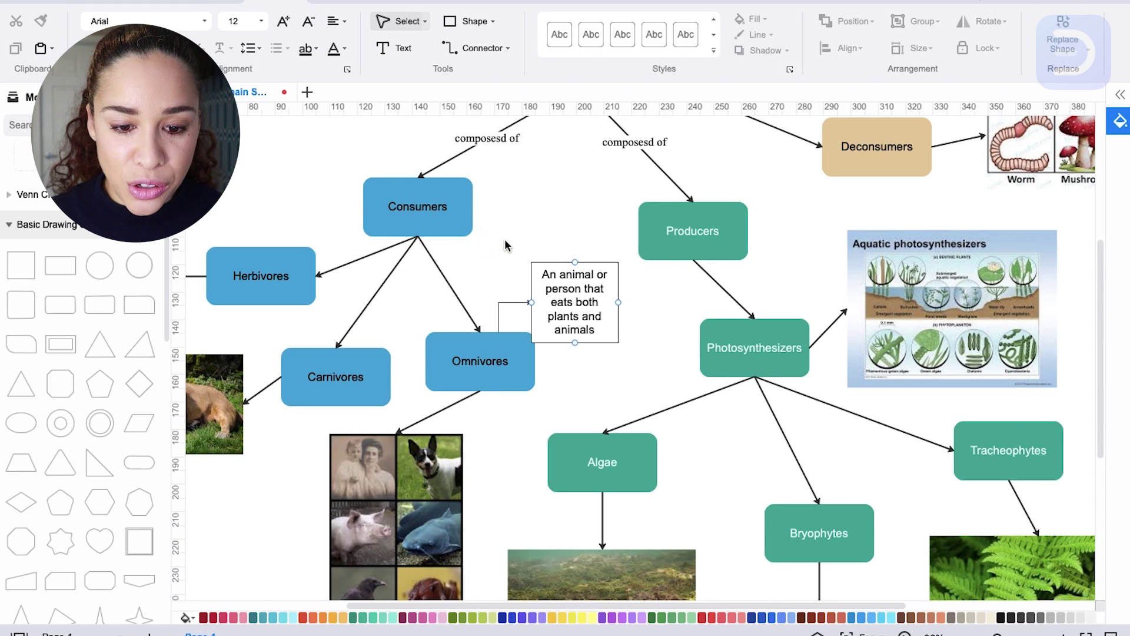
Step: Zoom out to show the whole map, check the Consumers label, and select the Algae box
{"action": "left_click", "coordinate": [388, 532]}
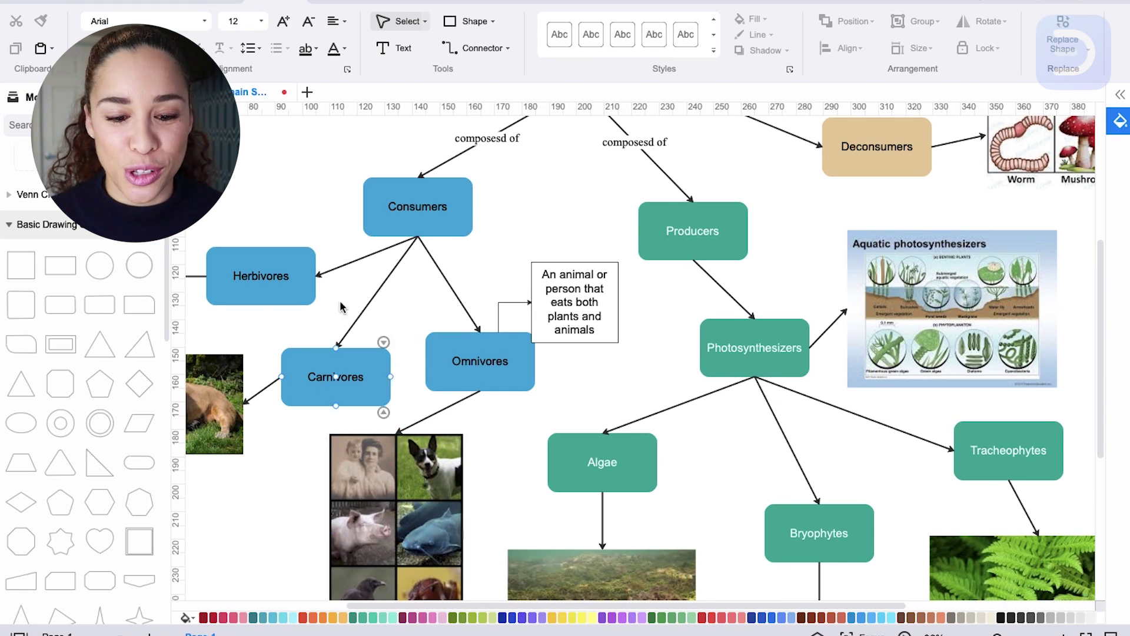
{"action": "scroll", "coordinate": [447, 306], "scroll_direction": "down", "scroll_amount": 3}
{"action": "left_click", "coordinate": [482, 272]}
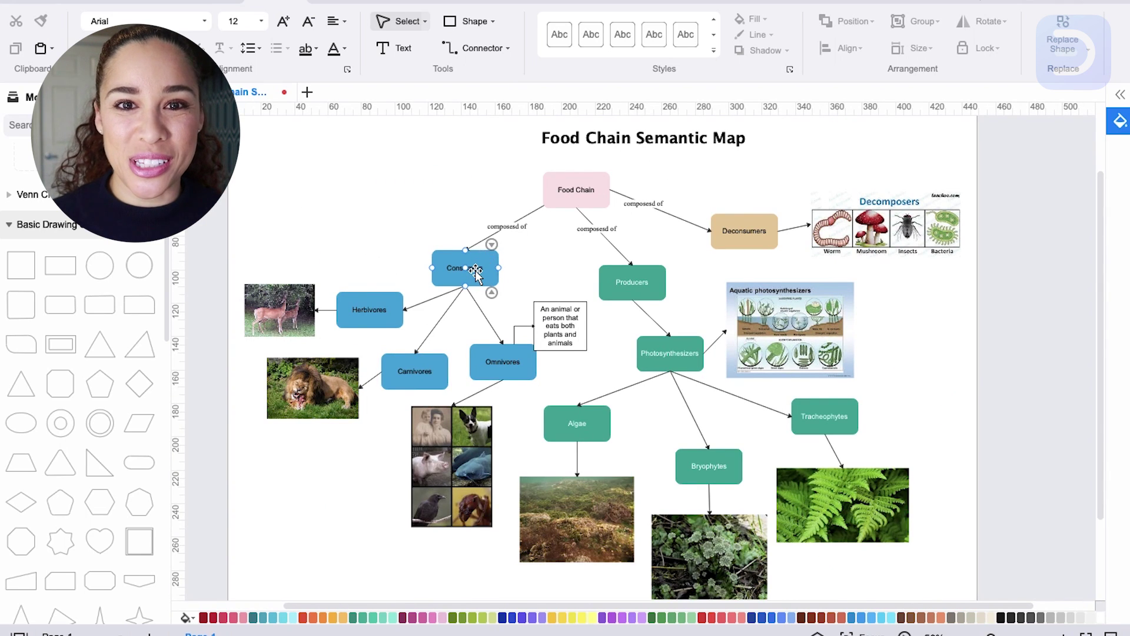
{"action": "double_click", "coordinate": [475, 270]}
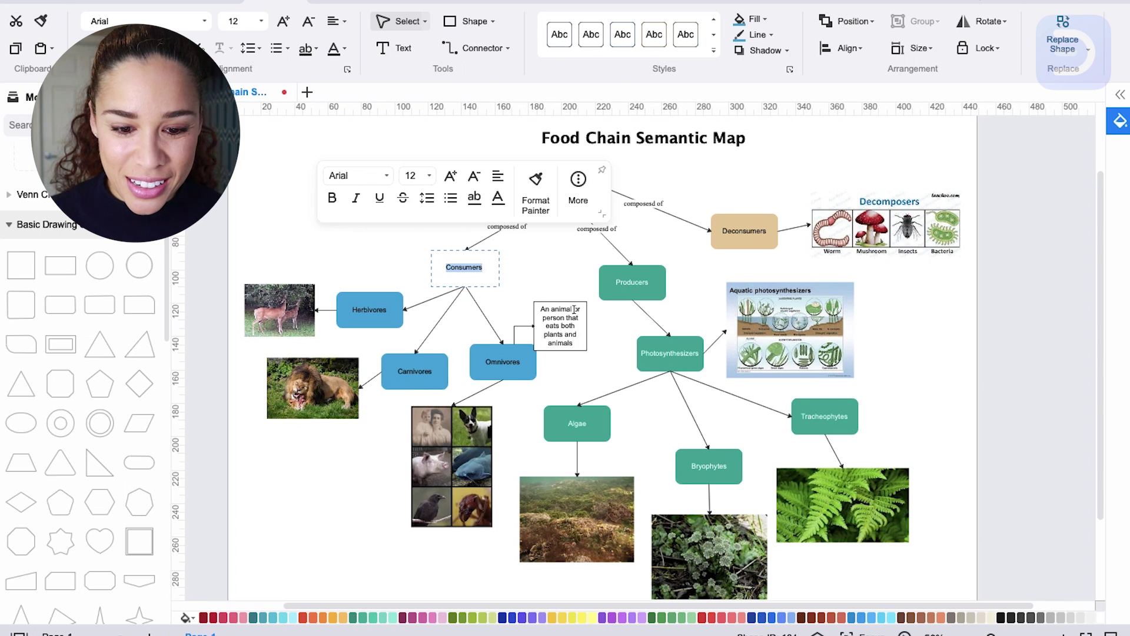
{"action": "left_click", "coordinate": [553, 279]}
{"action": "left_click", "coordinate": [578, 426]}
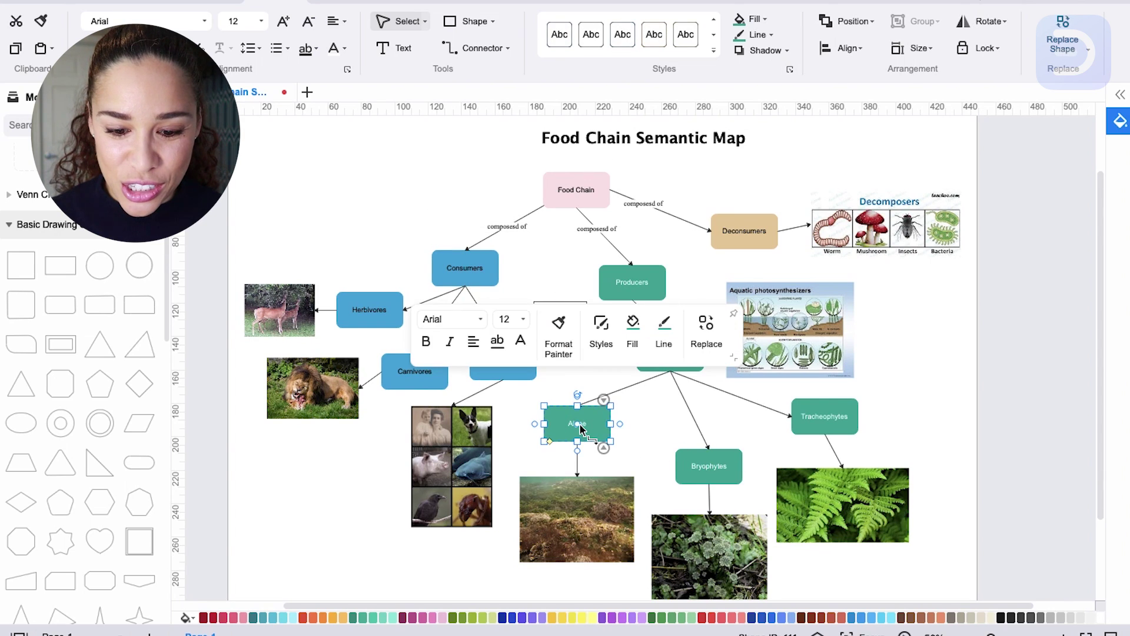
Step: Fill Algae yellow, Bryophytes purple and Tracheophytes light green from the bottom colour palette
{"action": "left_click", "coordinate": [554, 617]}
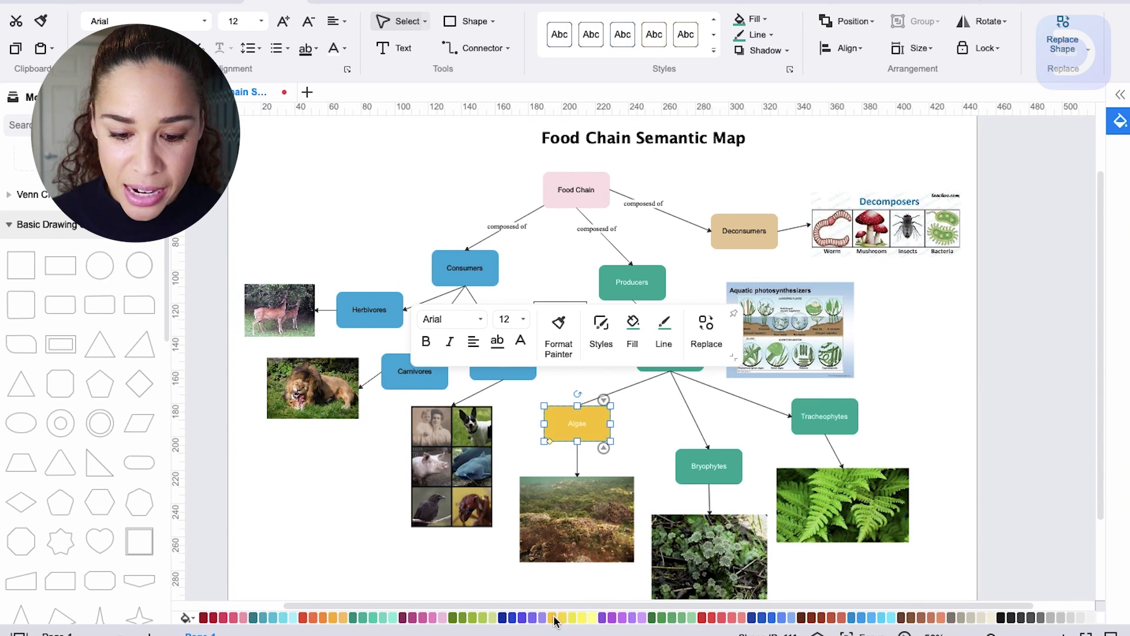
{"action": "left_click", "coordinate": [735, 472]}
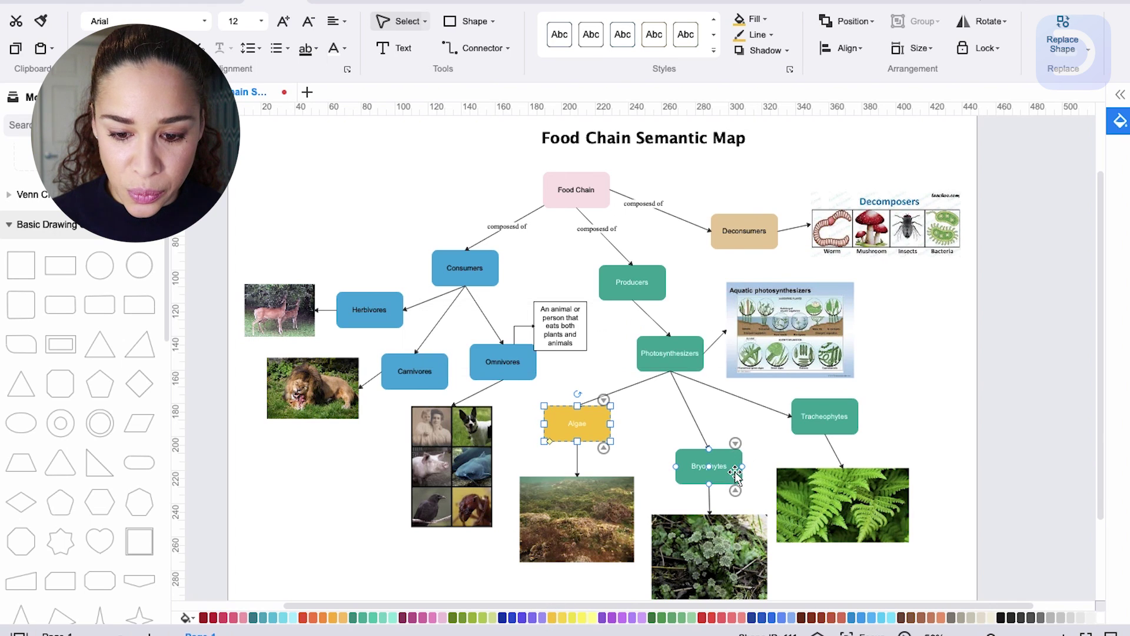
{"action": "left_click", "coordinate": [622, 617]}
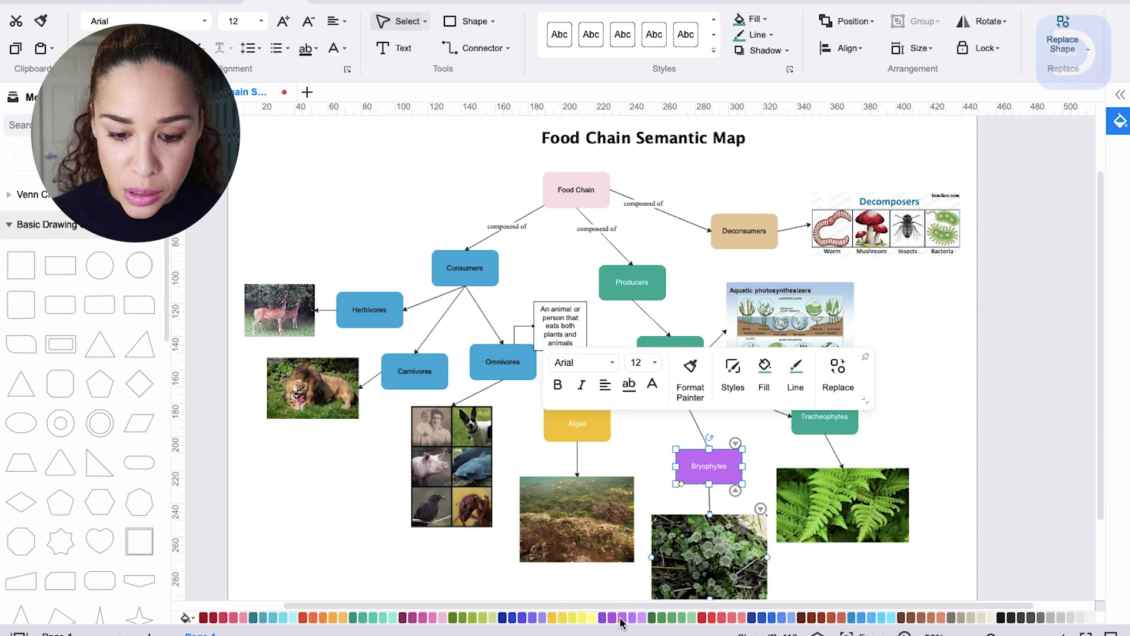
{"action": "left_click", "coordinate": [828, 425]}
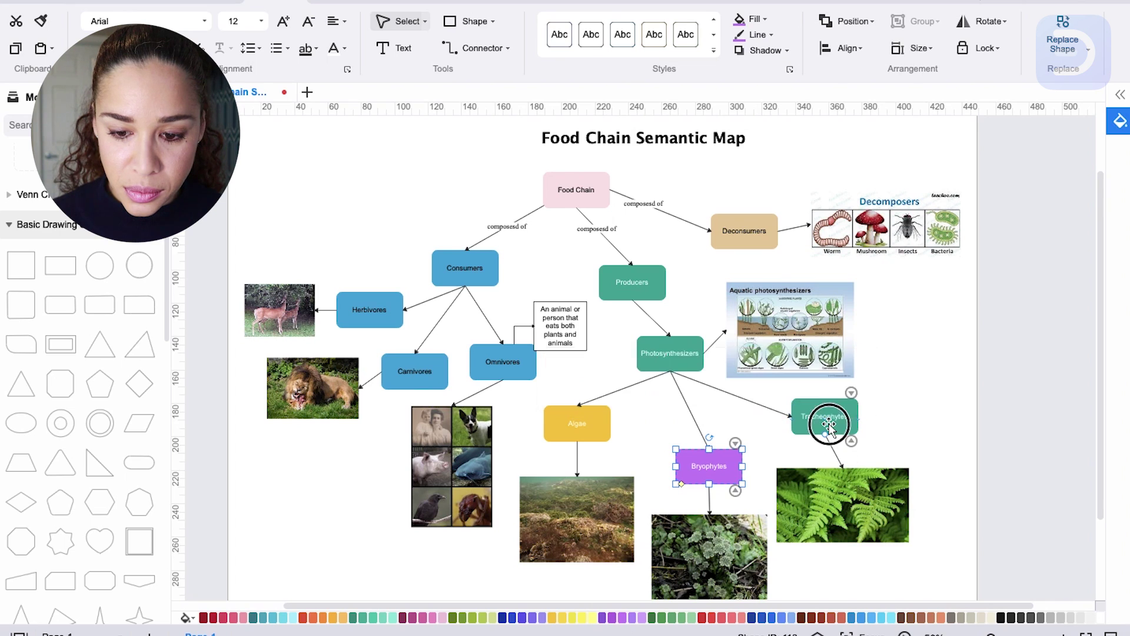
{"action": "left_click", "coordinate": [692, 617]}
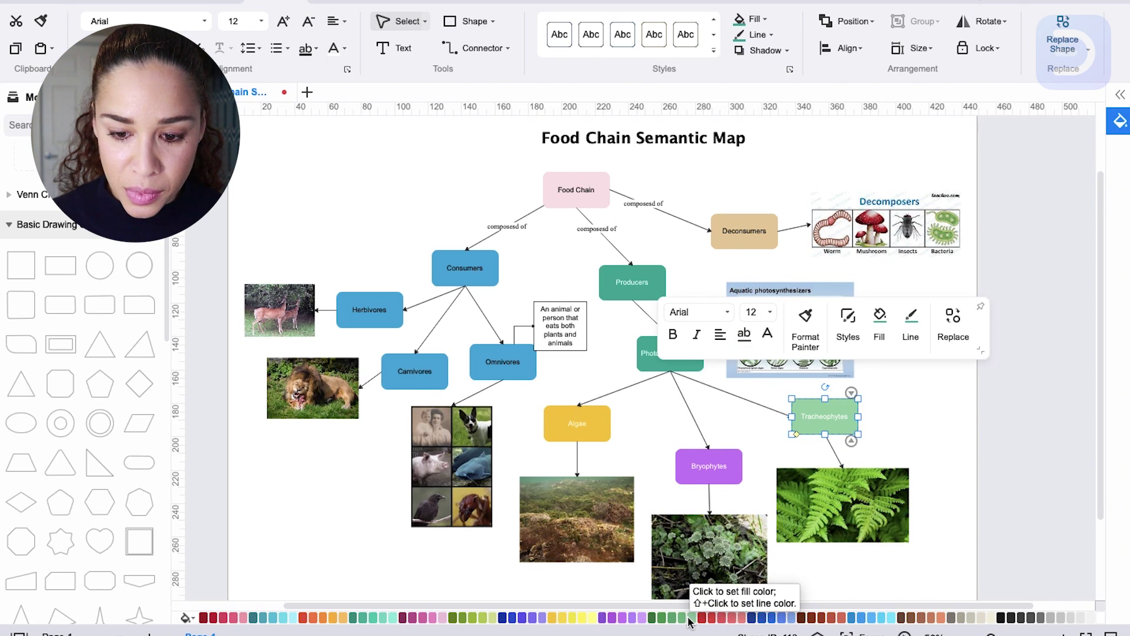
{"action": "left_click", "coordinate": [736, 413]}
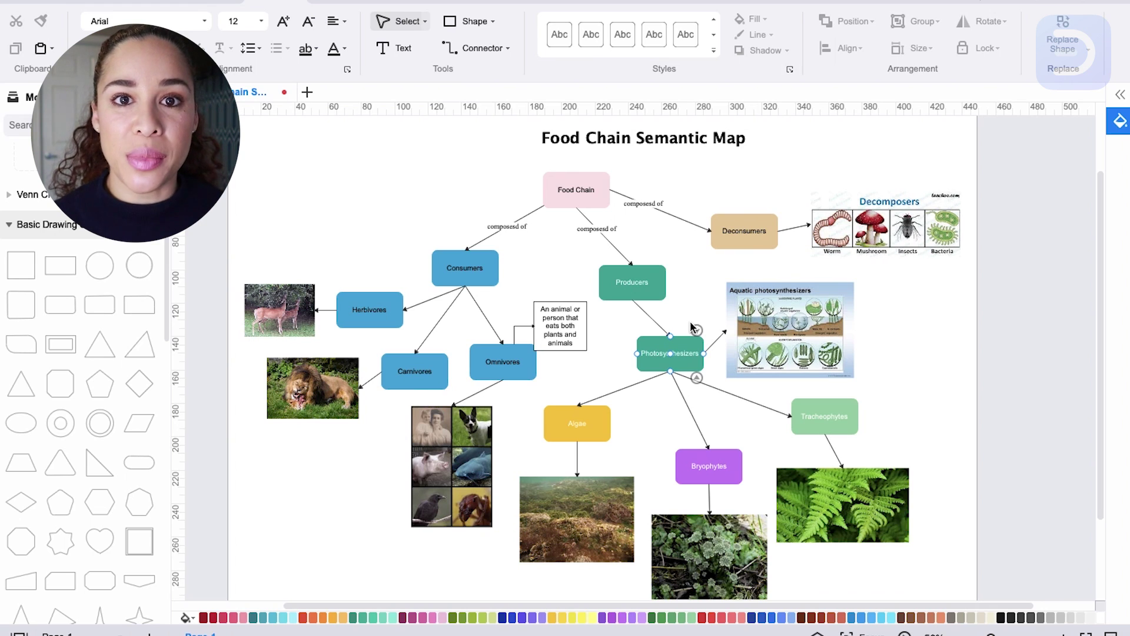
{"action": "left_click", "coordinate": [731, 418]}
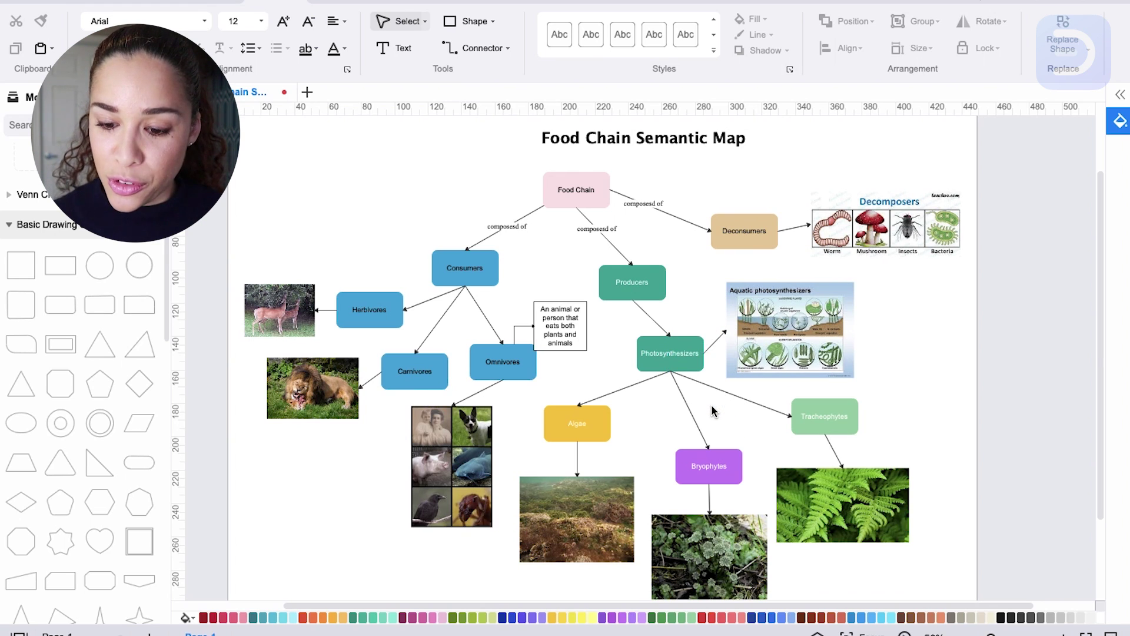
{"action": "left_click", "coordinate": [296, 303]}
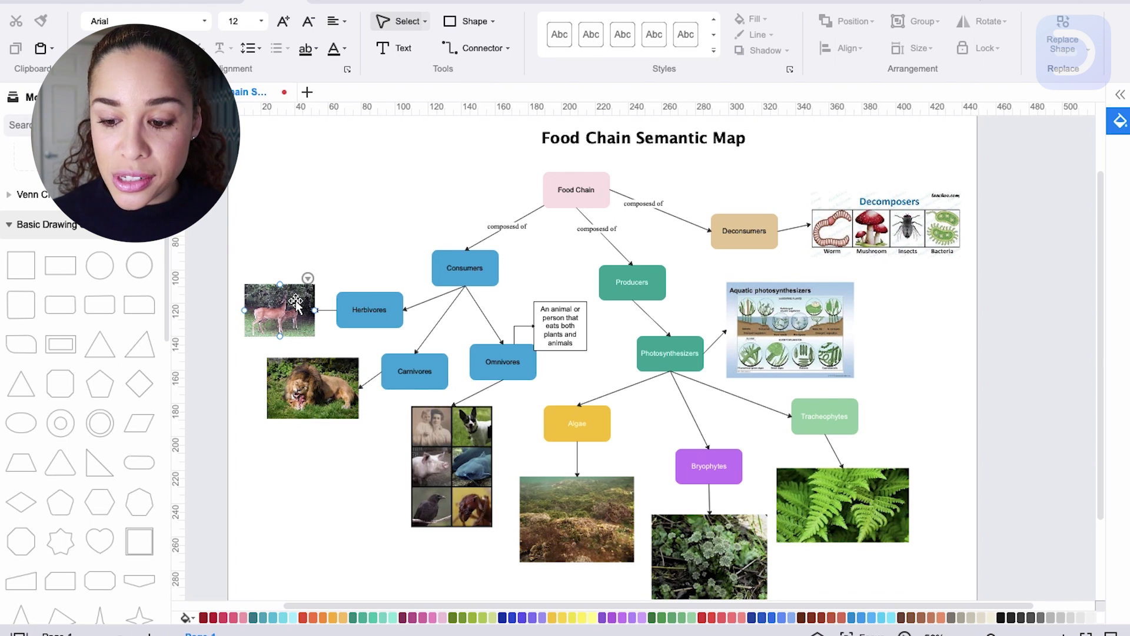
{"action": "key", "text": "Escape"}
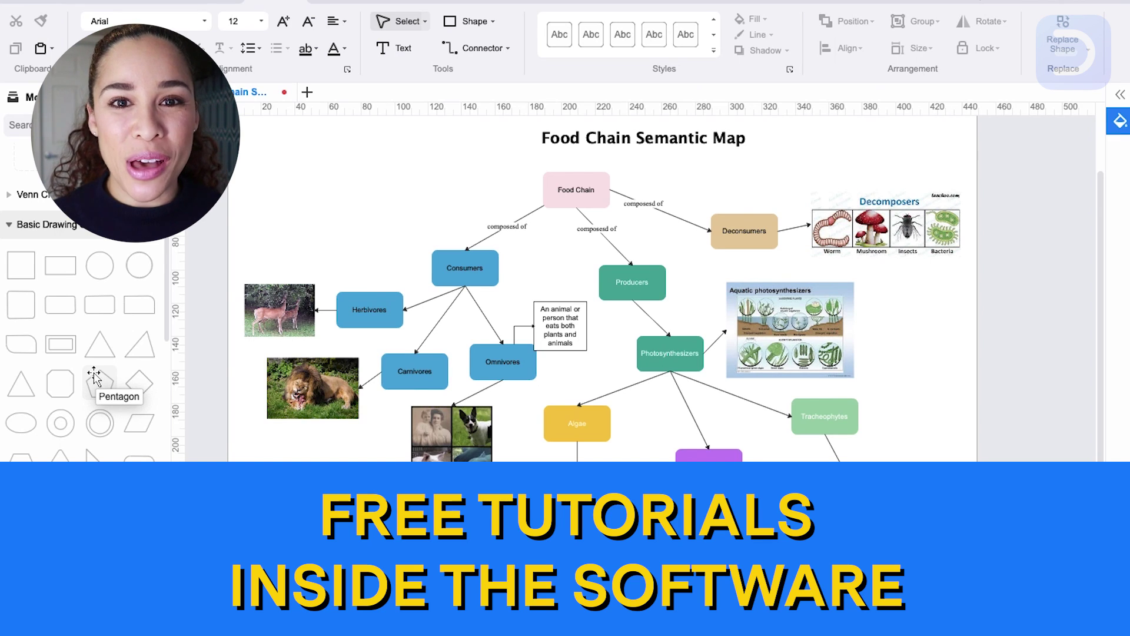
{"action": "left_click", "coordinate": [296, 290]}
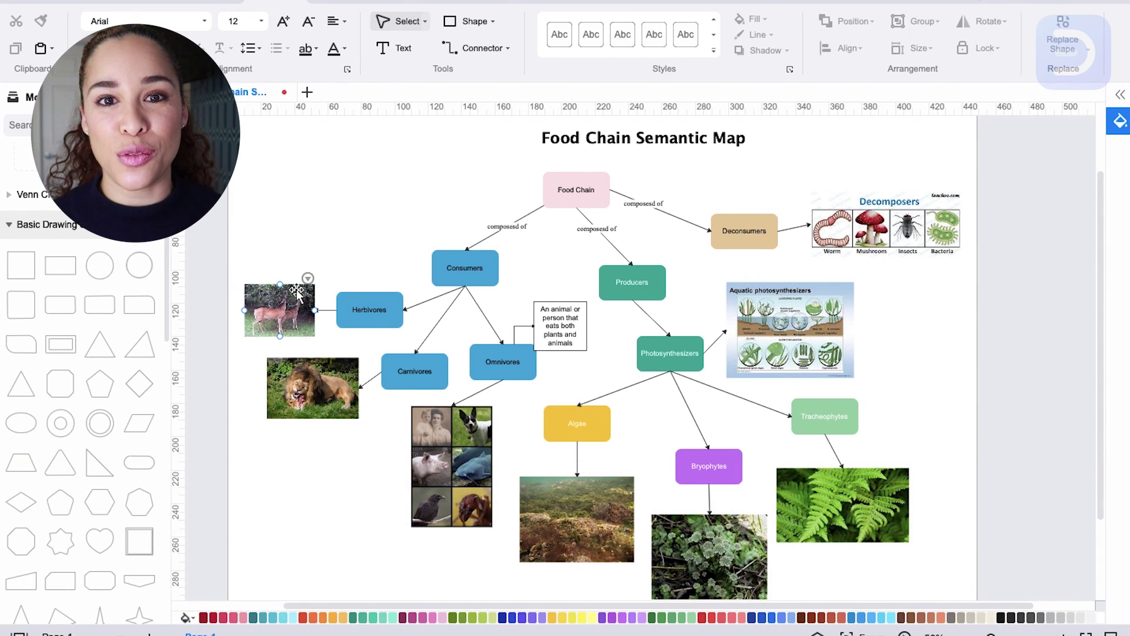
{"action": "left_click", "coordinate": [571, 267]}
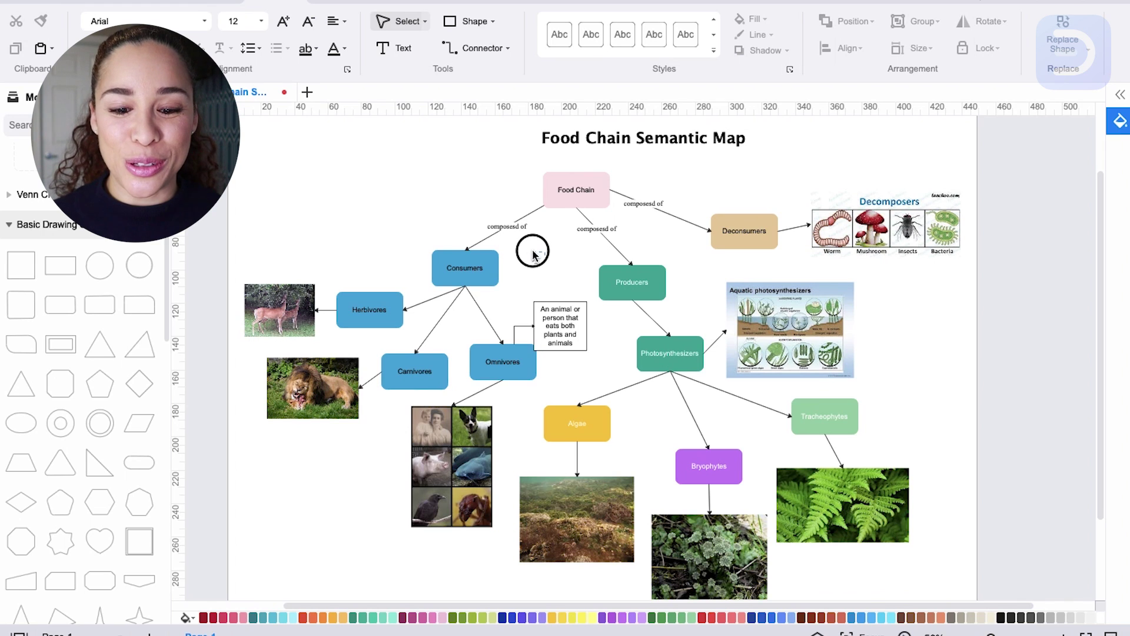
{"action": "left_click", "coordinate": [561, 424]}
{"action": "scroll", "coordinate": [561, 425], "scroll_direction": "down", "scroll_amount": 1}
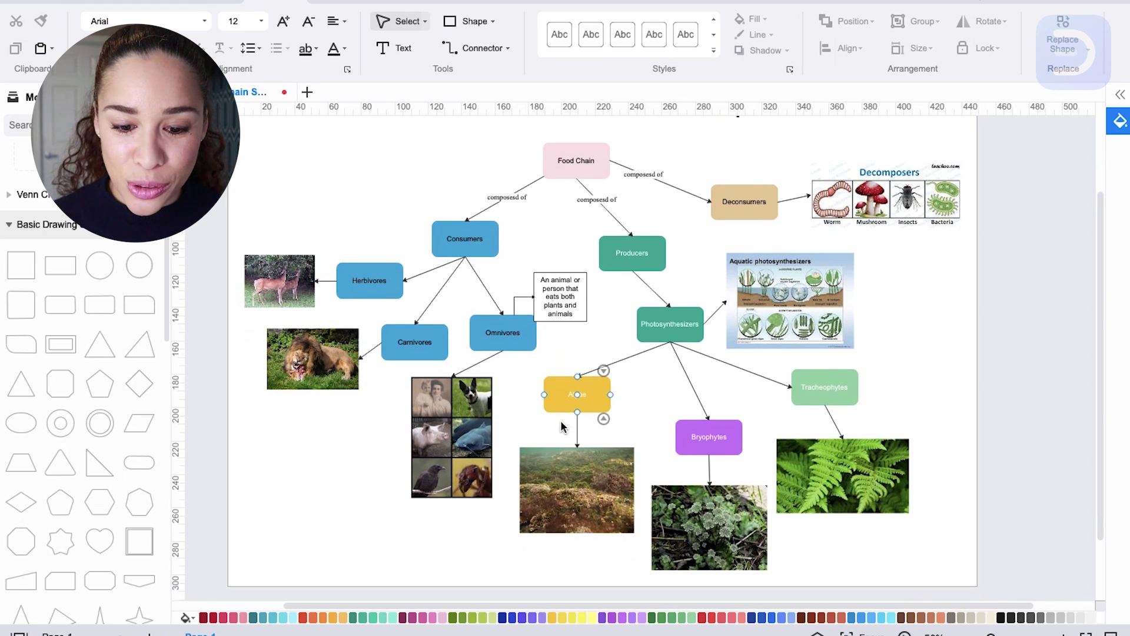
{"action": "left_click", "coordinate": [366, 219]}
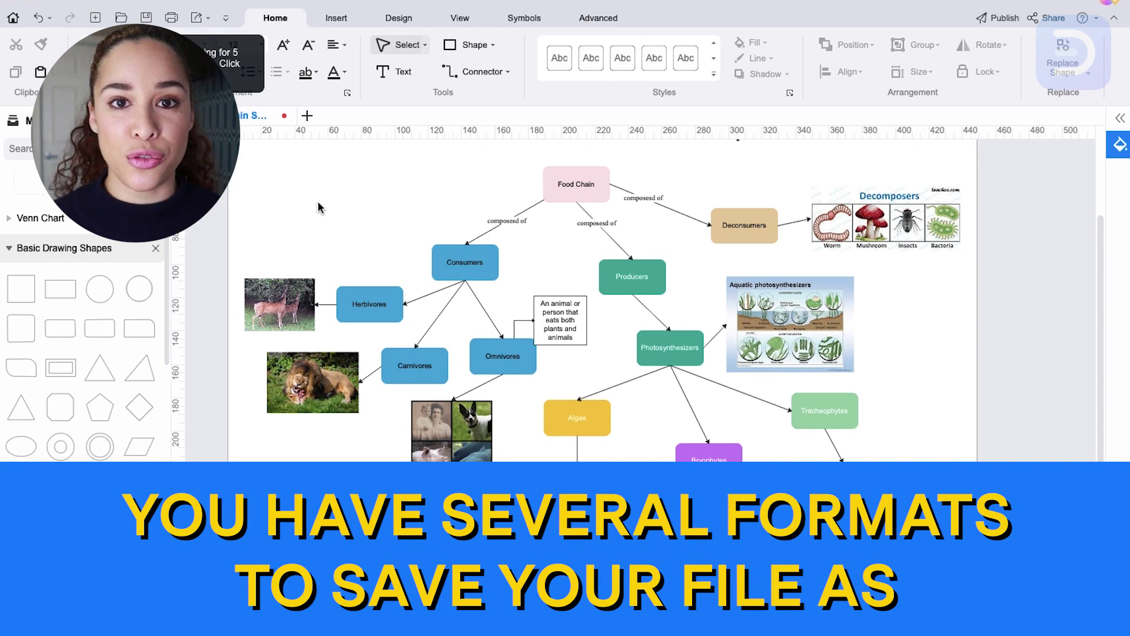
Step: Save the food chain map and go to the File page listing recent documents
{"action": "left_click", "coordinate": [146, 17]}
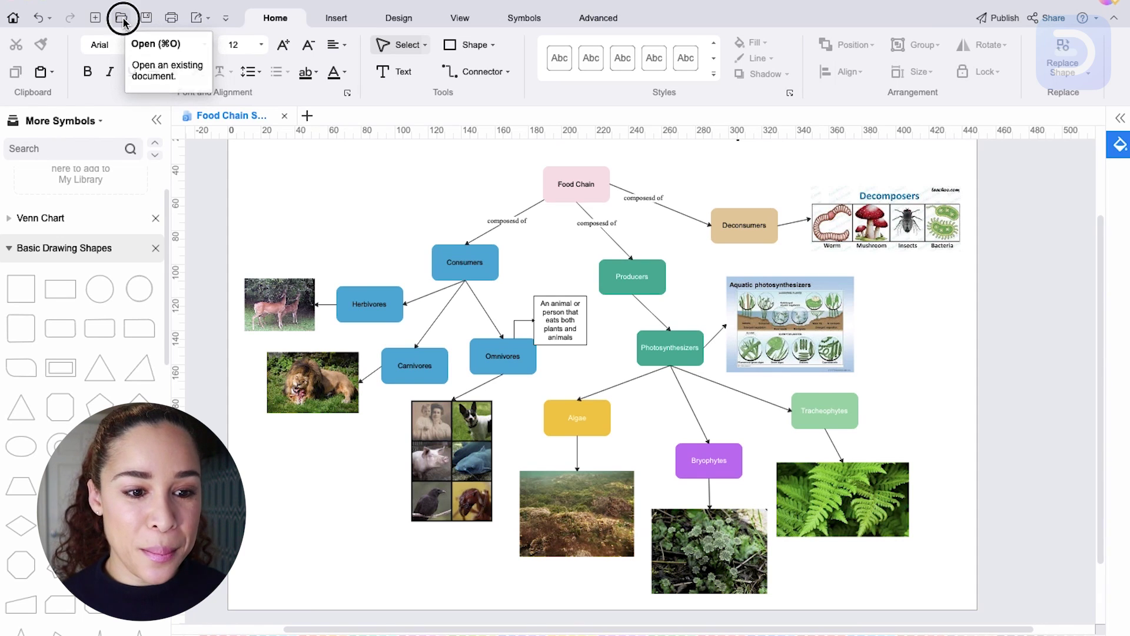
{"action": "left_click", "coordinate": [121, 18]}
Step: Export the current page as an Image-based PDF from Export & Send
{"action": "left_click", "coordinate": [65, 306]}
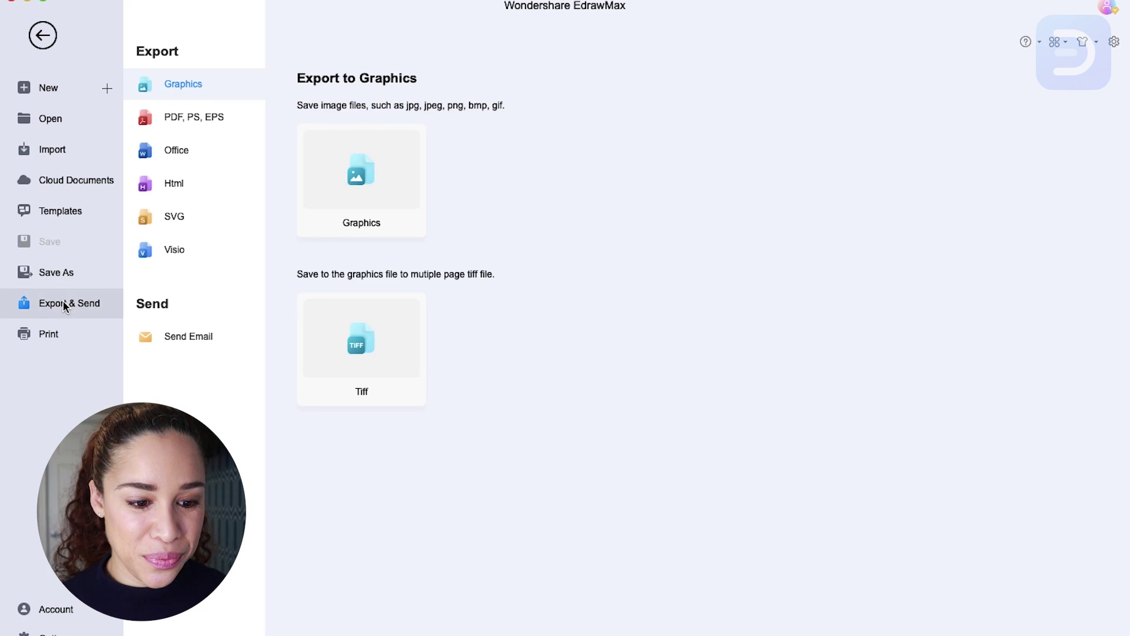
{"action": "left_click", "coordinate": [188, 118]}
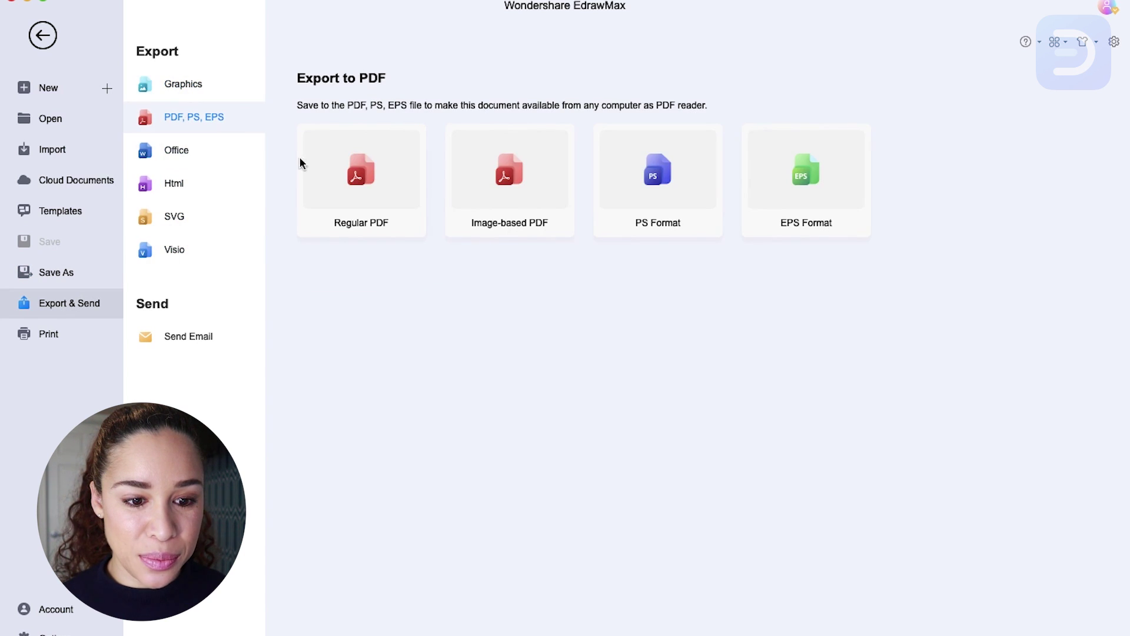
{"action": "left_click", "coordinate": [512, 191]}
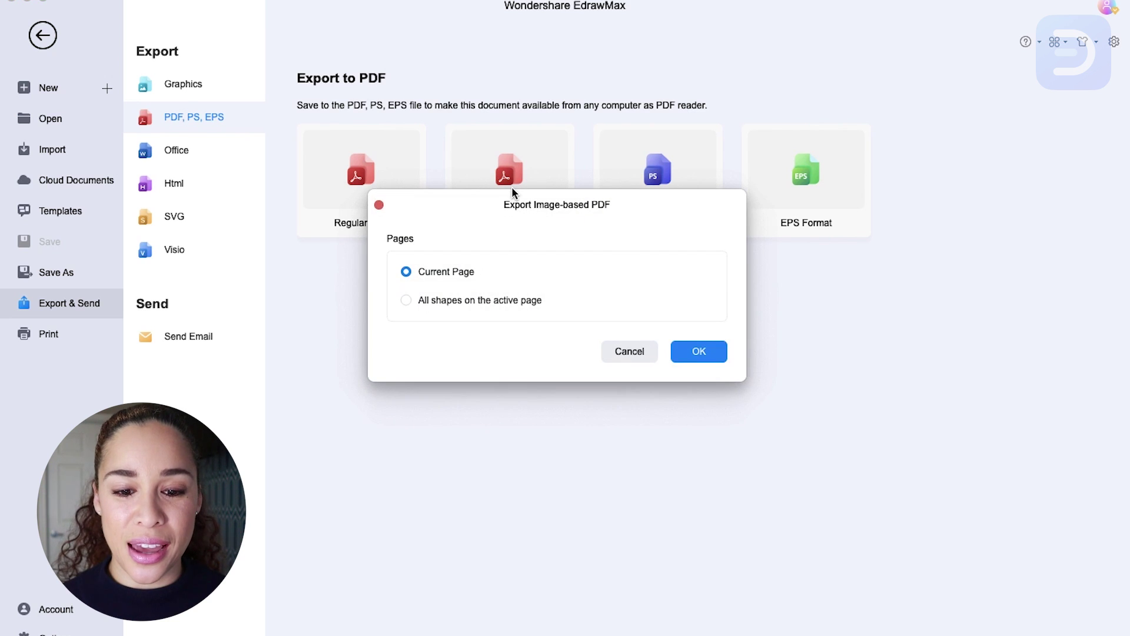
{"action": "left_click", "coordinate": [699, 353]}
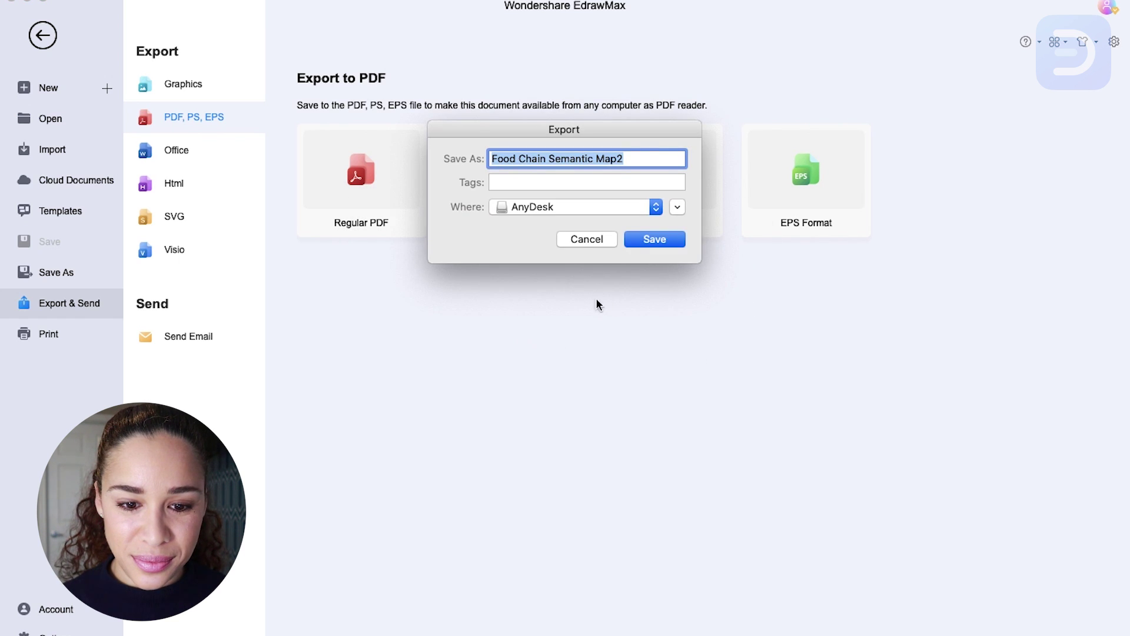
Step: Name the PDF 'Food Chain Semantic Number 1' and save it to the Desktop
{"action": "left_click", "coordinate": [631, 158]}
{"action": "key", "text": "BackSpace"}
{"action": "key", "text": "BackSpace"}
{"action": "key", "text": "BackSpace"}
{"action": "key", "text": "BackSpace"}
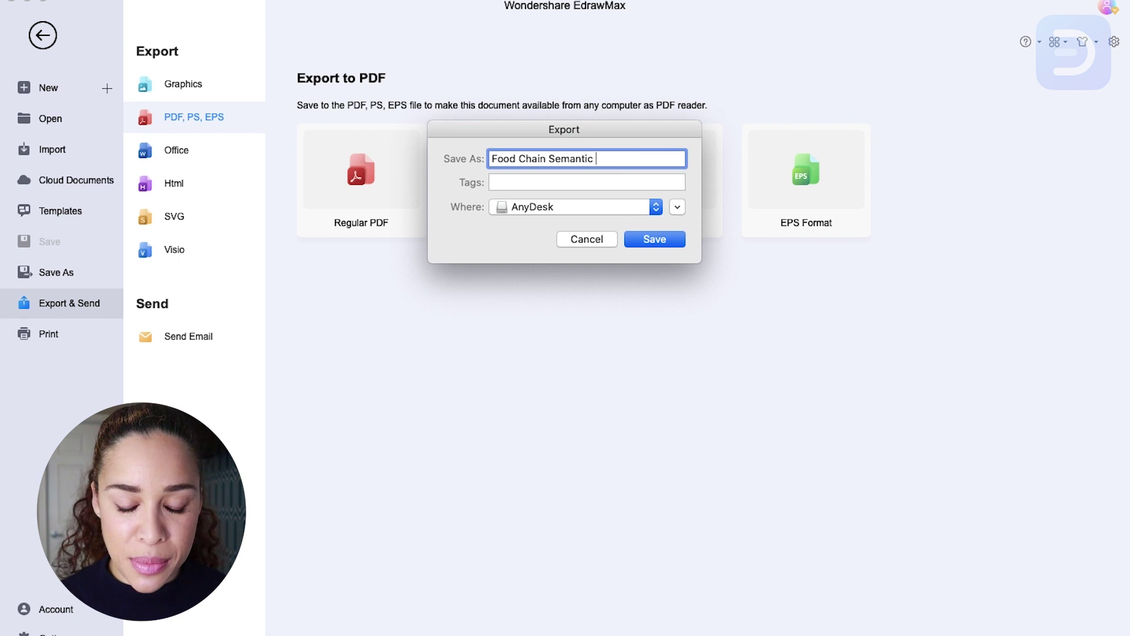
{"action": "type", "text": "Number 1"}
{"action": "left_click", "coordinate": [655, 206]}
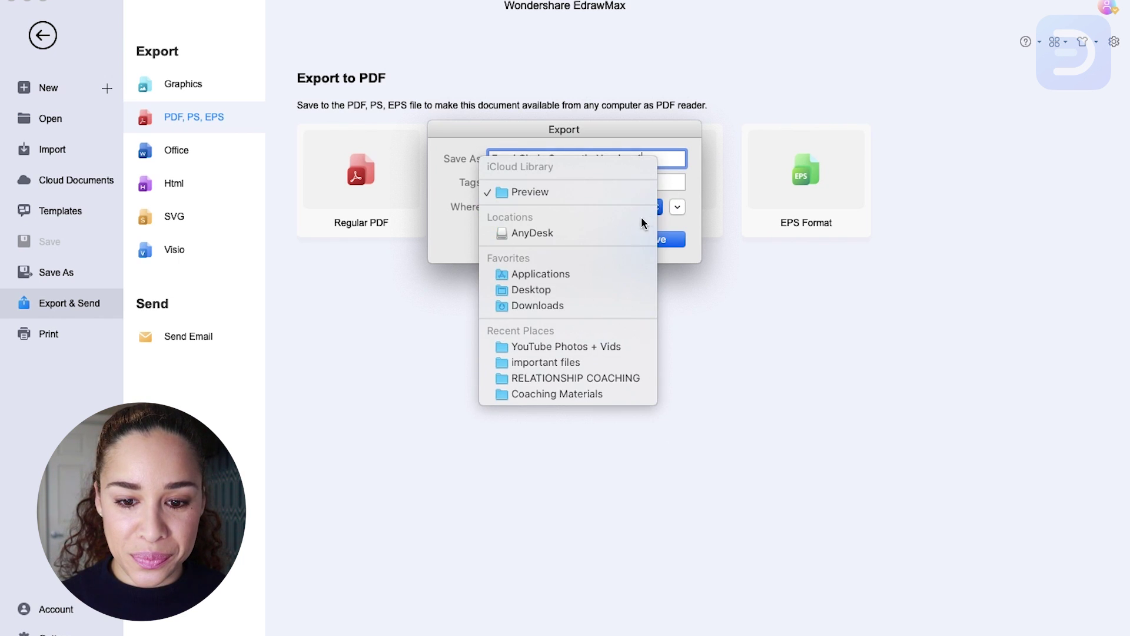
{"action": "left_click", "coordinate": [567, 290]}
{"action": "left_click", "coordinate": [649, 245]}
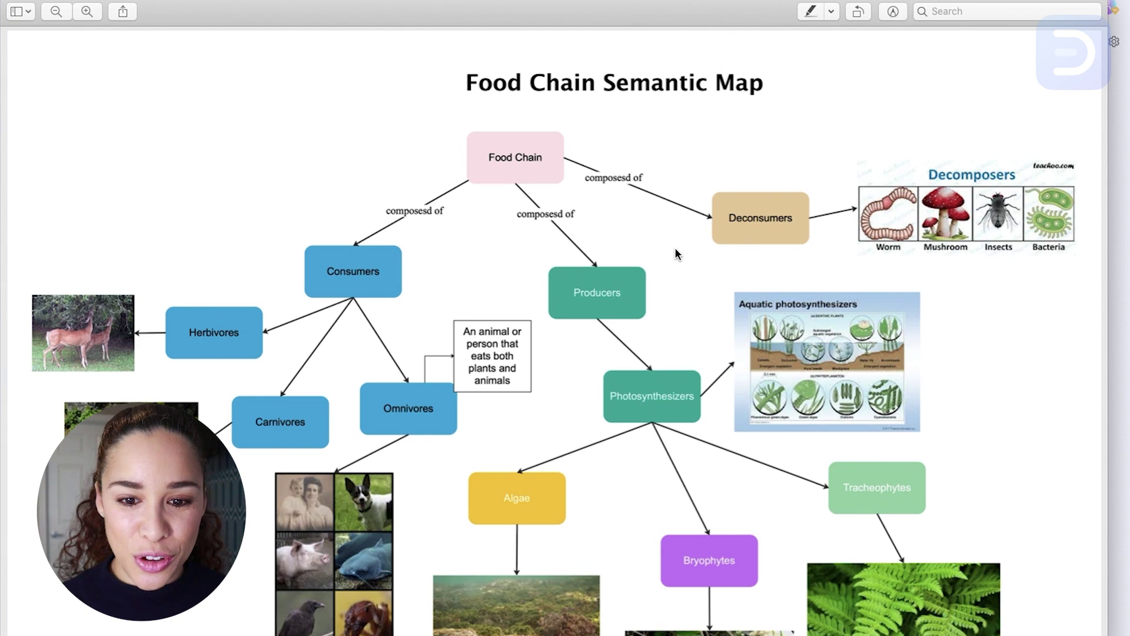
Step: Scroll through the exported PDF in Preview to check the colour-coded boxes and photos
{"action": "scroll", "coordinate": [675, 249], "scroll_direction": "down", "scroll_amount": 3}
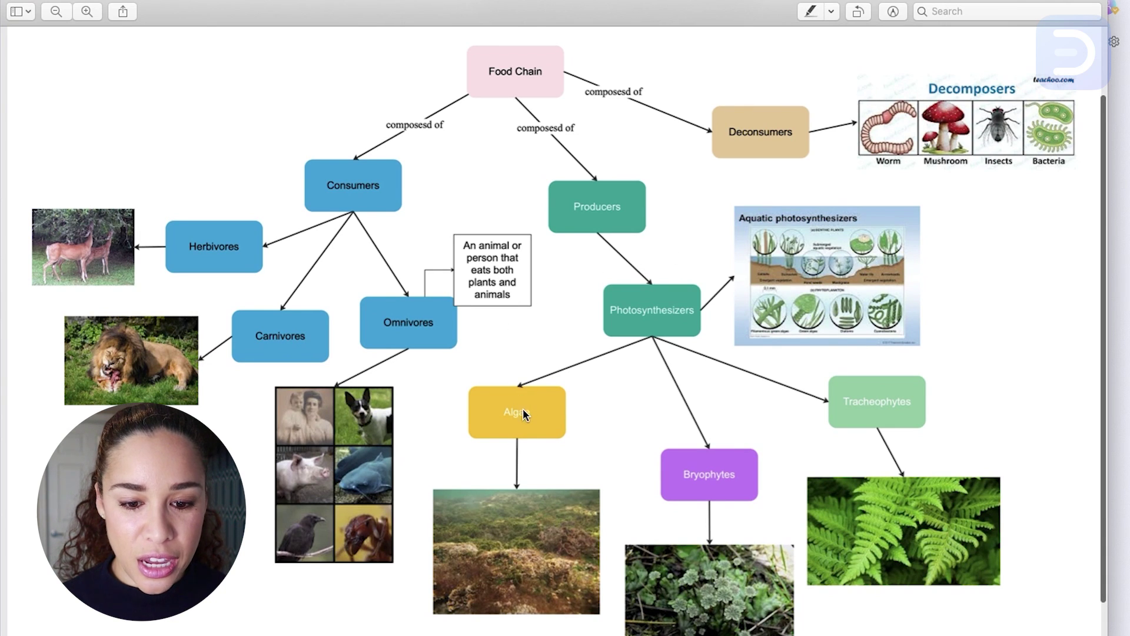
{"action": "scroll", "coordinate": [729, 497], "scroll_direction": "down", "scroll_amount": 1}
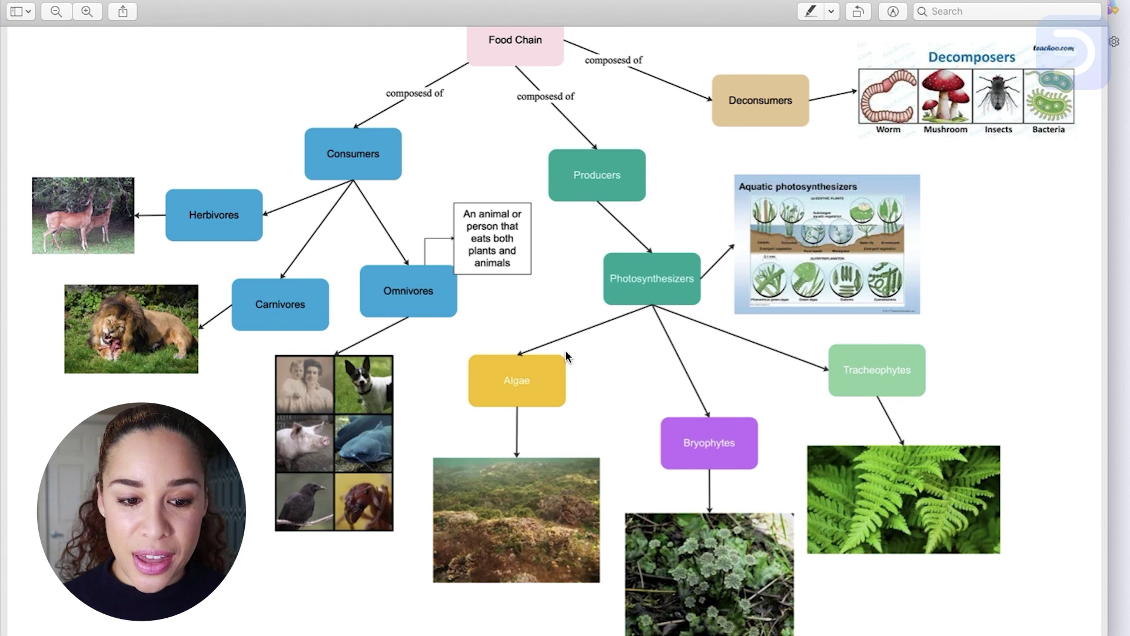
{"action": "scroll", "coordinate": [565, 353], "scroll_direction": "up", "scroll_amount": 4}
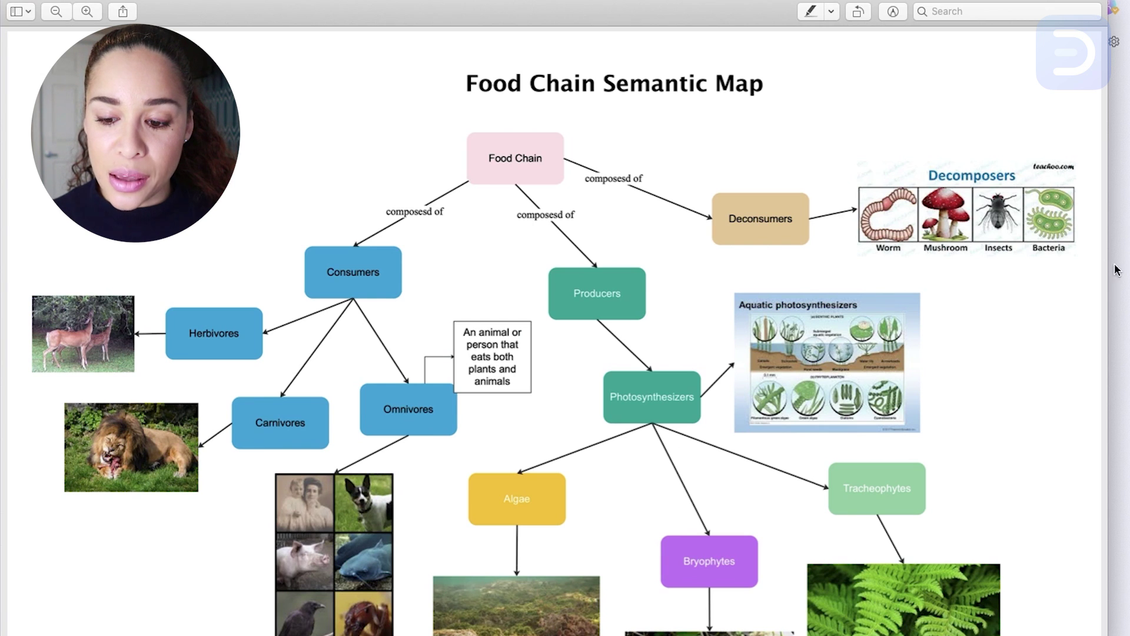
{"action": "scroll", "coordinate": [1054, 469], "scroll_direction": "down", "scroll_amount": 1}
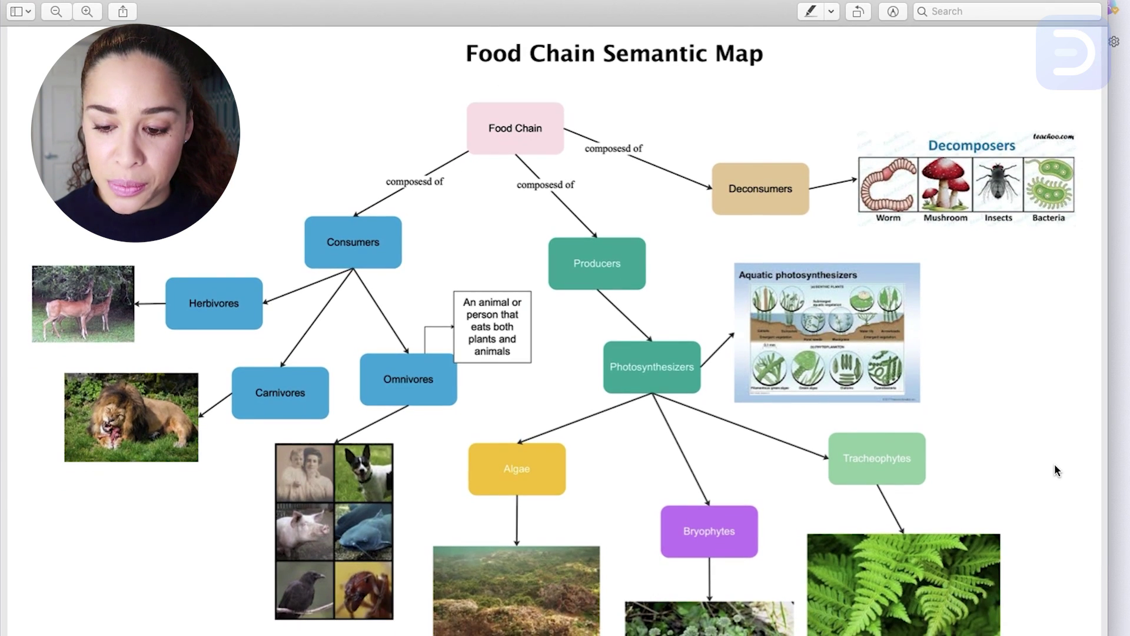
{"action": "scroll", "coordinate": [1054, 465], "scroll_direction": "down", "scroll_amount": 3}
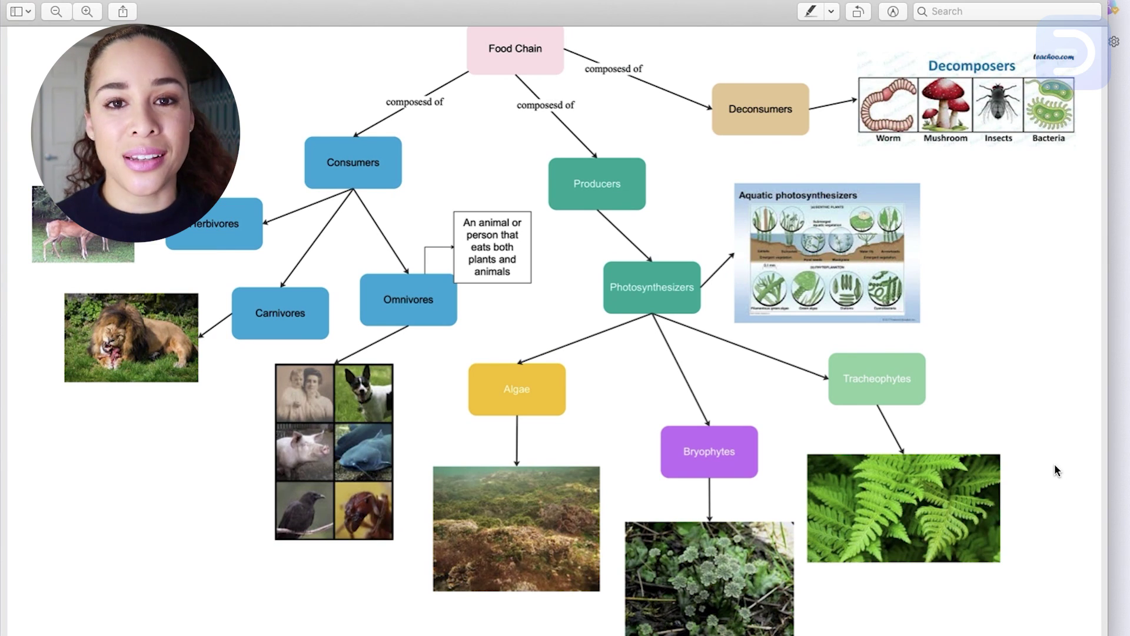
{"action": "scroll", "coordinate": [1054, 466], "scroll_direction": "down", "scroll_amount": 1}
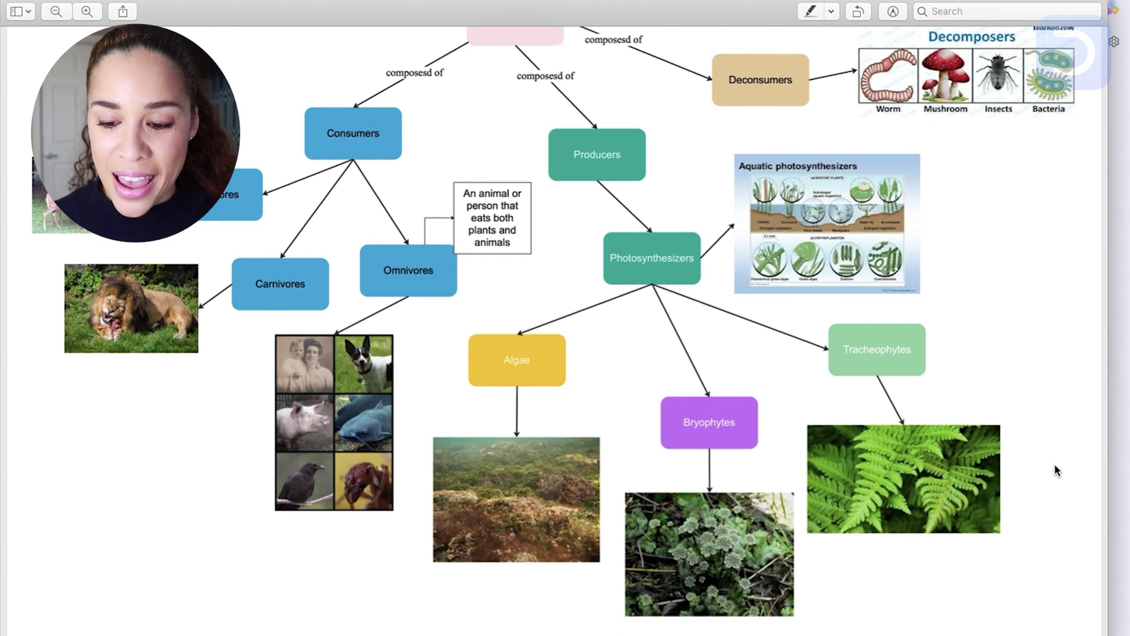